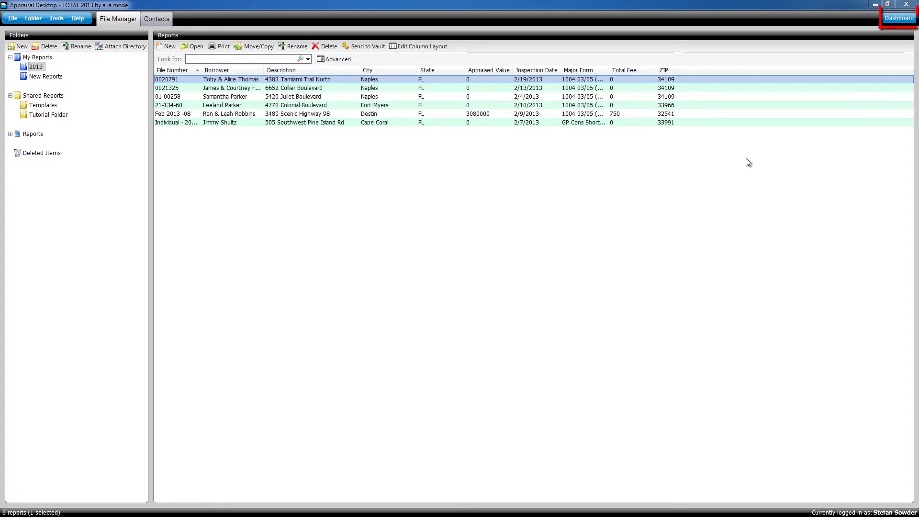
Step: Open the TOTAL Dashboard from the Appraisal Desktop File Manager
click(900, 18)
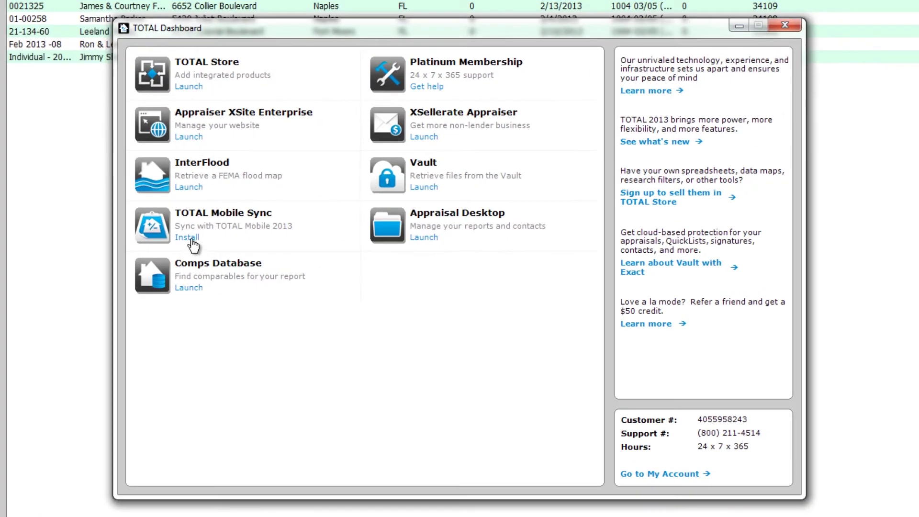
Step: Install TOTAL Mobile Sync through the InstallShield wizard from the Dashboard
click(191, 238)
click(545, 378)
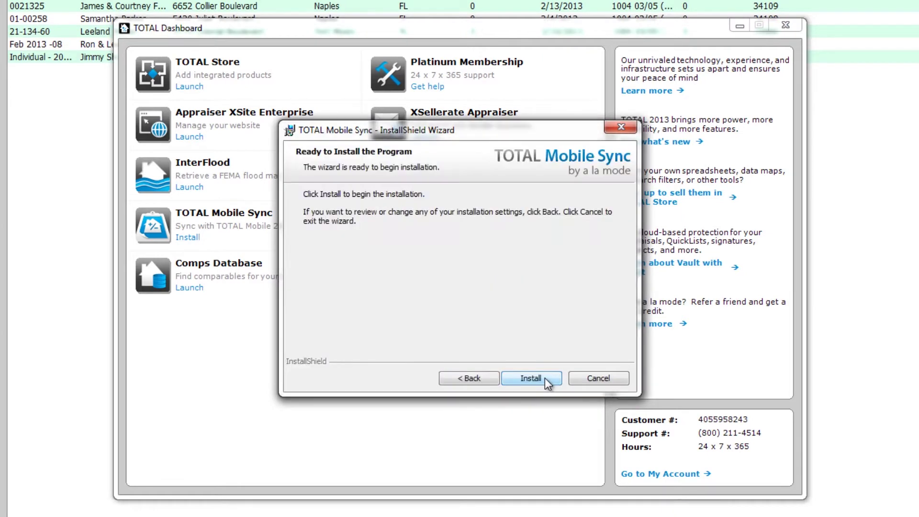
click(530, 378)
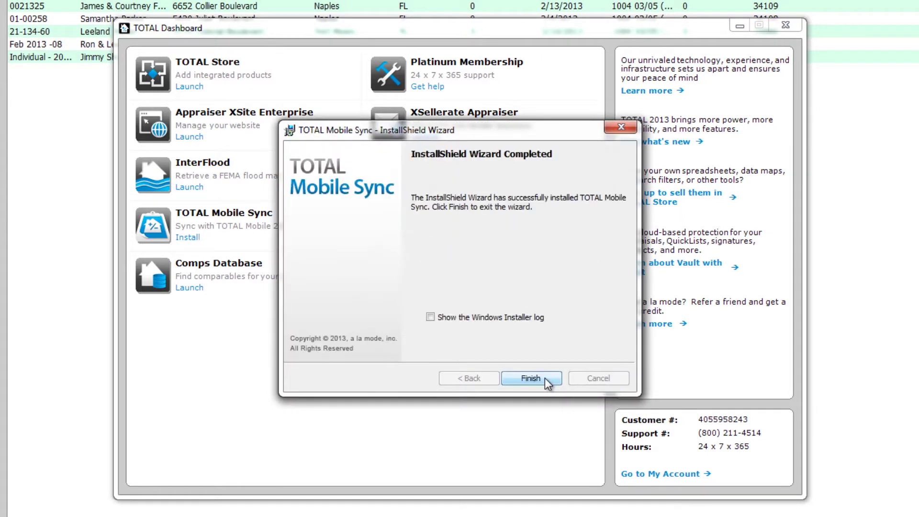
click(545, 378)
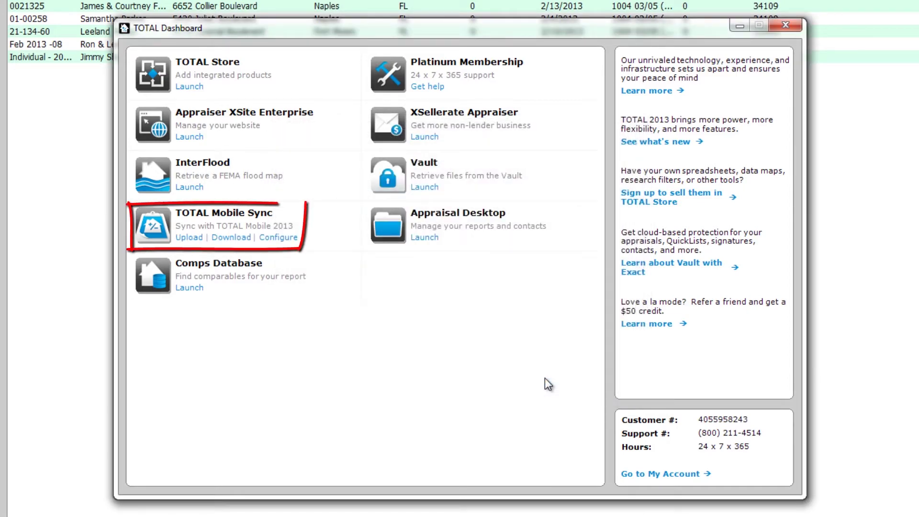
Step: Set Mobile Sync to built-in QuickLists instead of personalized ones, then begin connecting a device
click(290, 239)
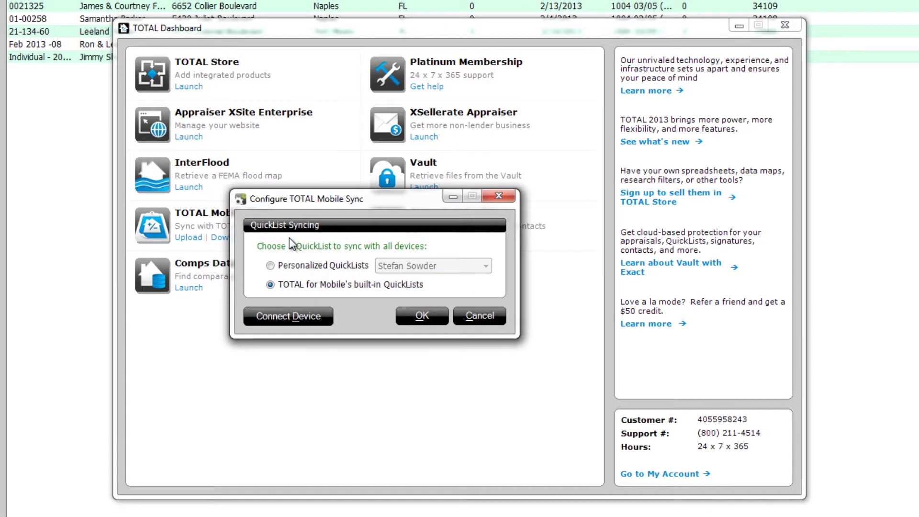
click(307, 266)
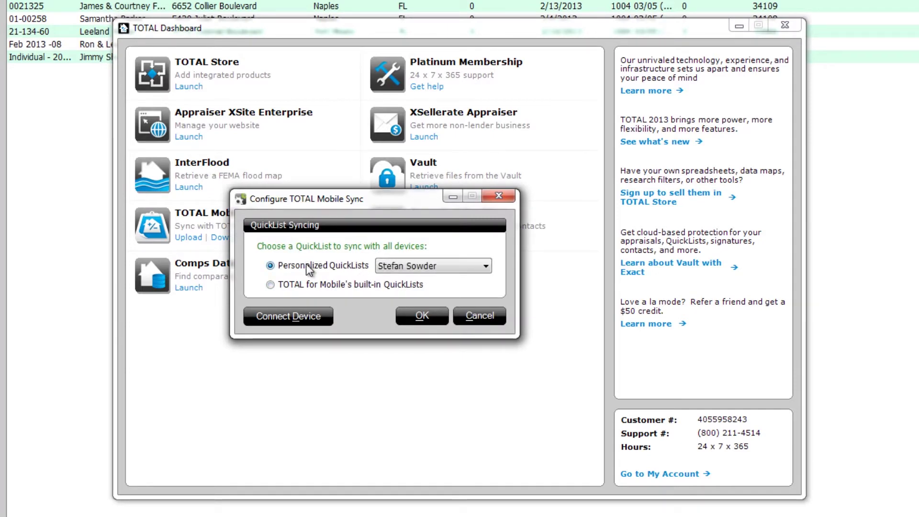
click(487, 266)
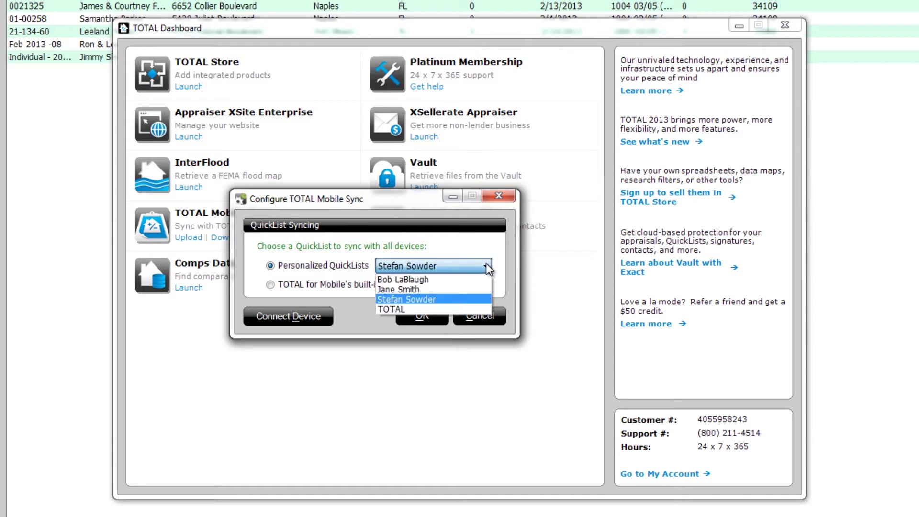
click(487, 311)
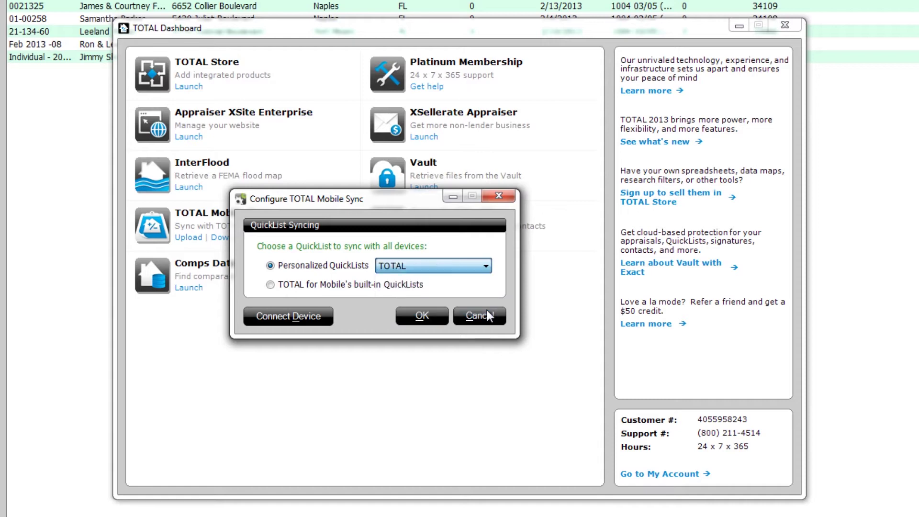
click(294, 286)
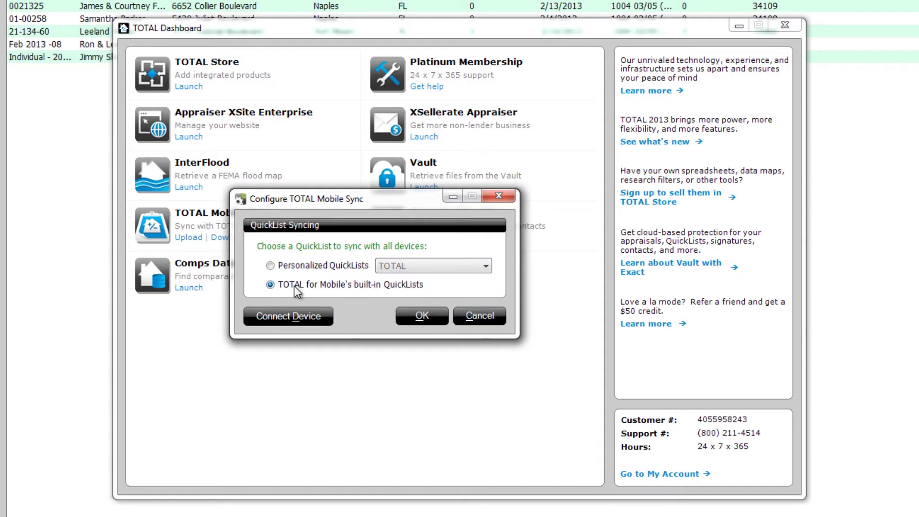
click(297, 321)
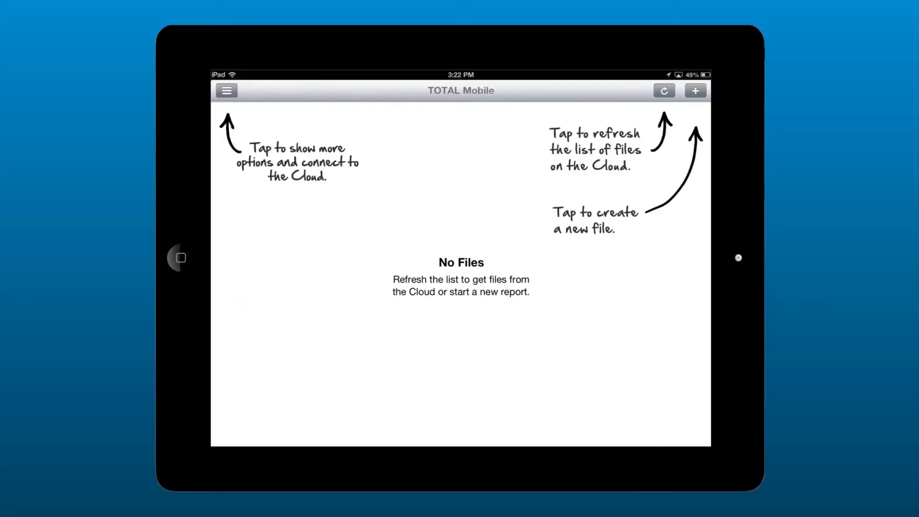
Step: Get the iPad's 4-digit cloud pairing code and enter it in Connect Device
click(227, 91)
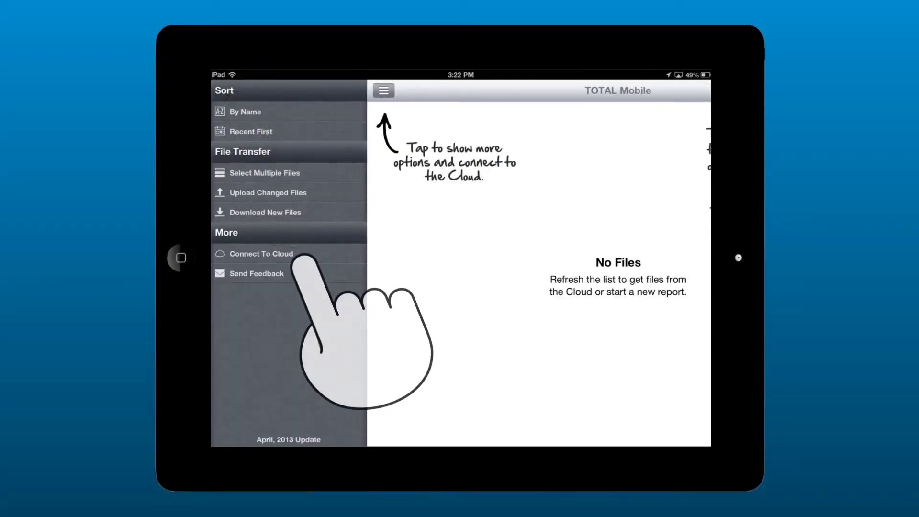
click(303, 254)
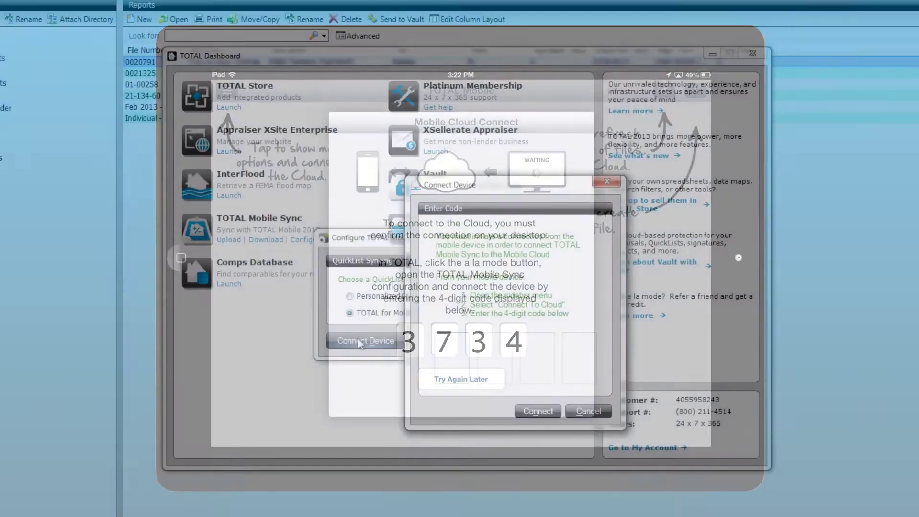
text(3734)
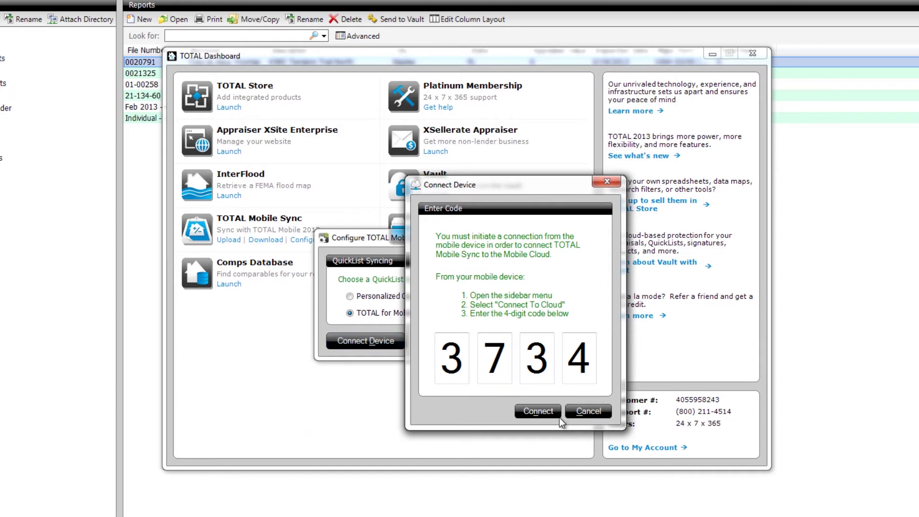
Step: Connect the iPad using the entered code and confirm the Mobile Sync configuration
click(534, 412)
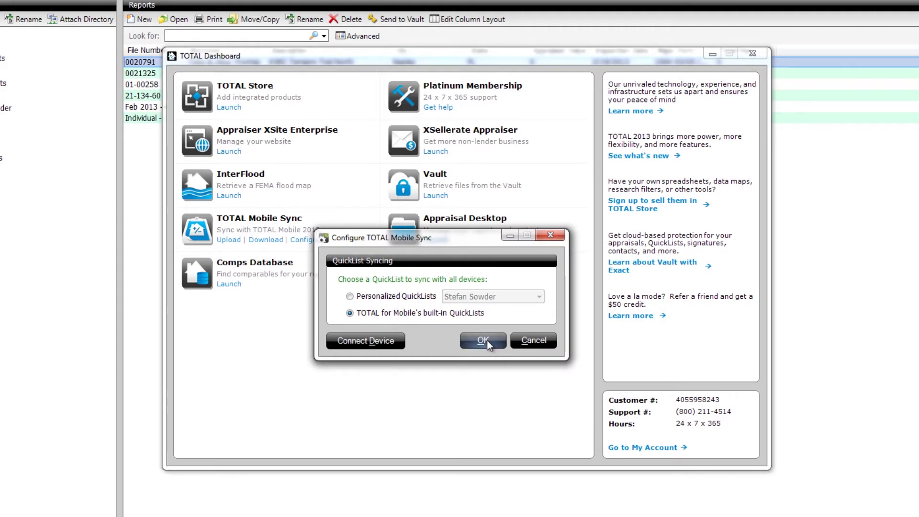
click(485, 340)
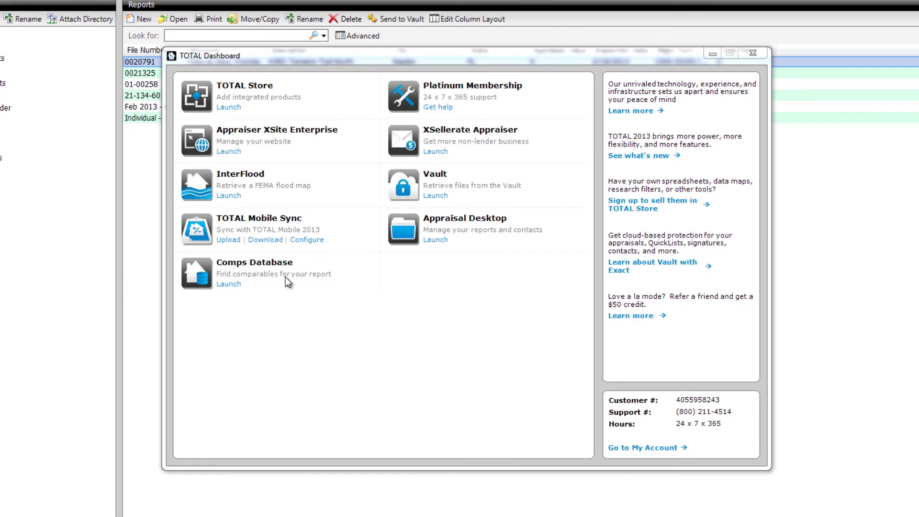
Step: Export the chosen report from the Appraisal Desktop to Mobile Sync
click(233, 241)
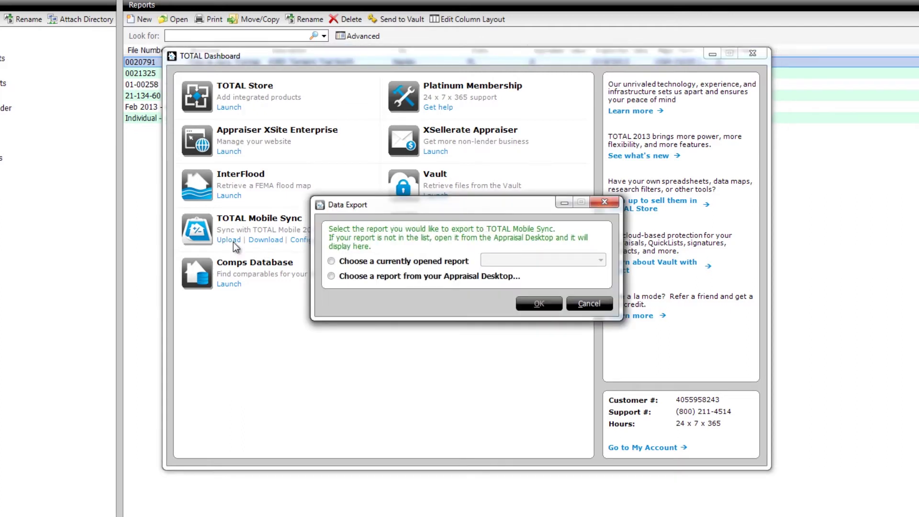
click(331, 262)
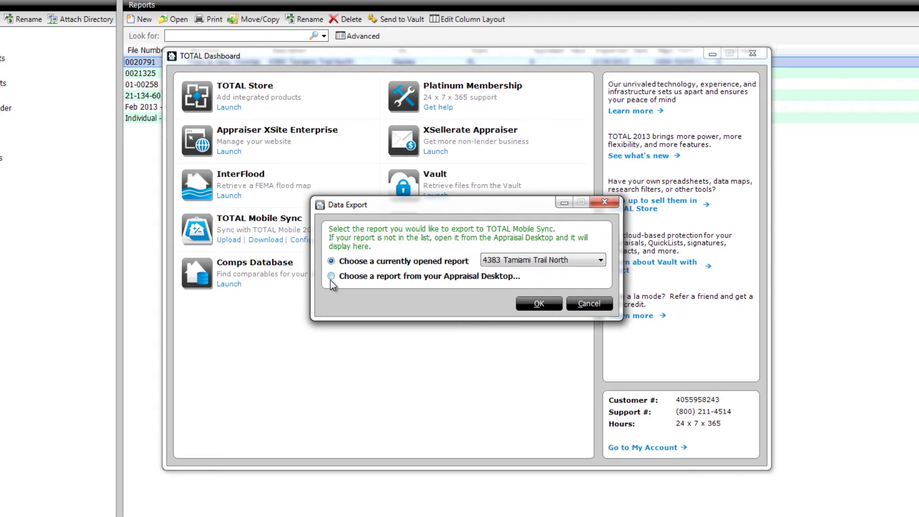
click(332, 277)
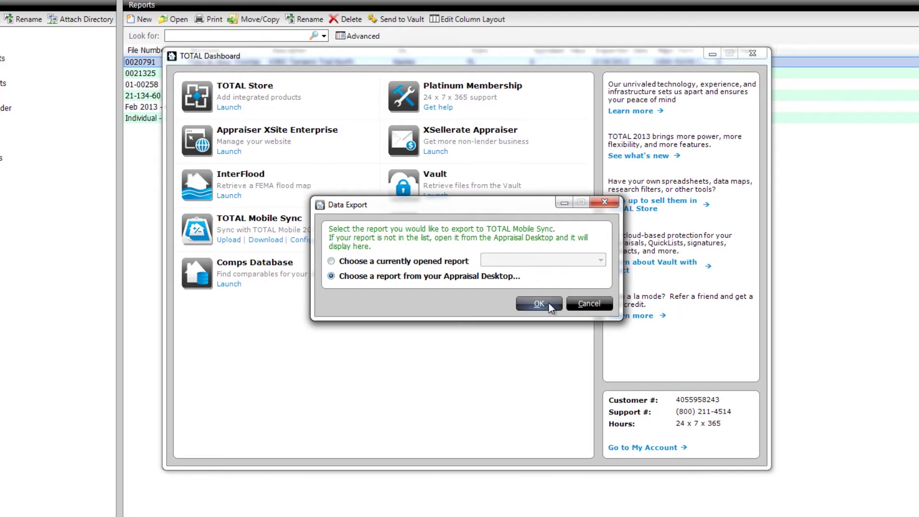
click(540, 303)
click(479, 215)
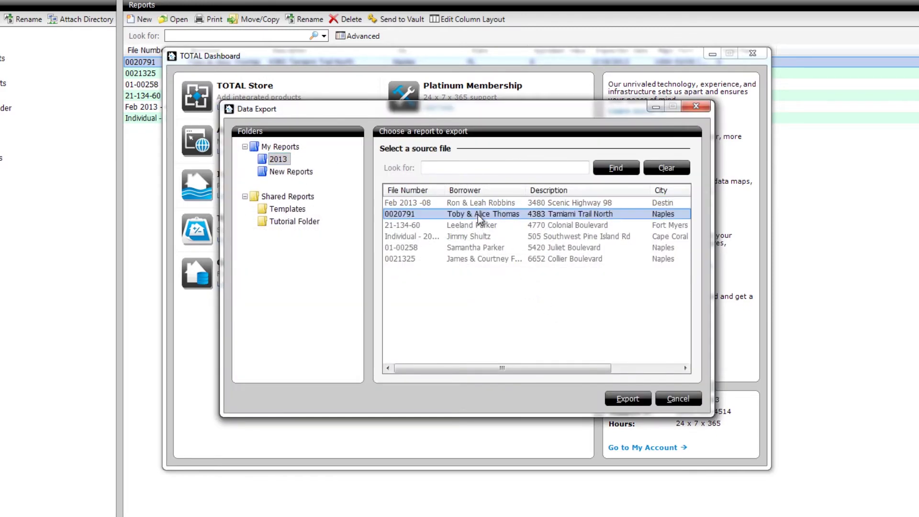
click(640, 401)
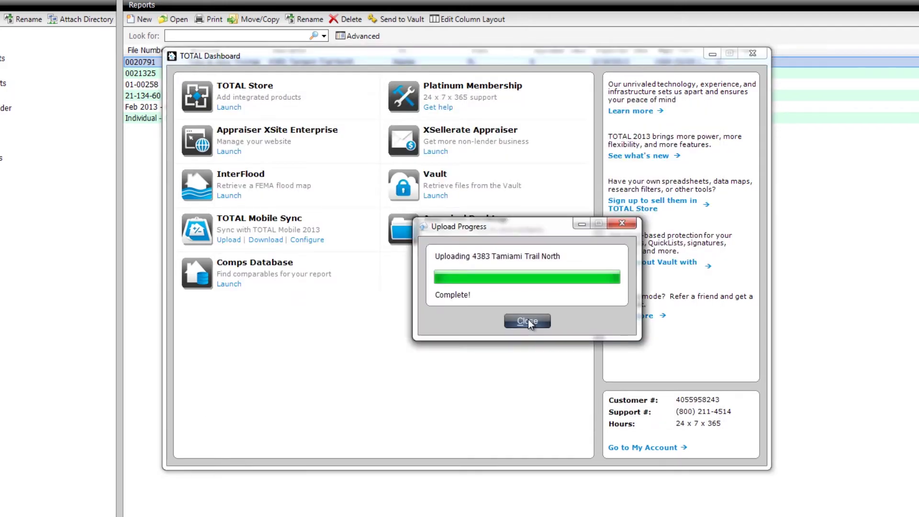
click(528, 322)
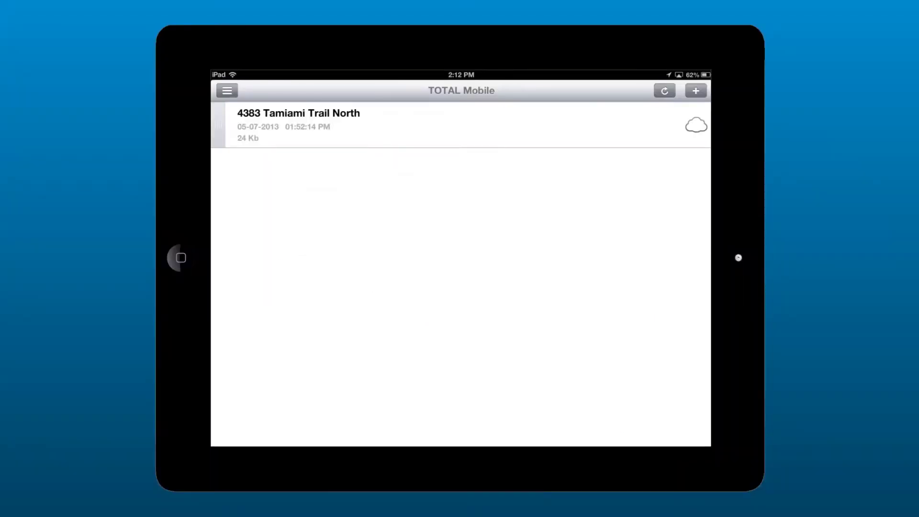
Step: Download the report on the iPad, check Occupant - Tenant, and save and close it
click(227, 90)
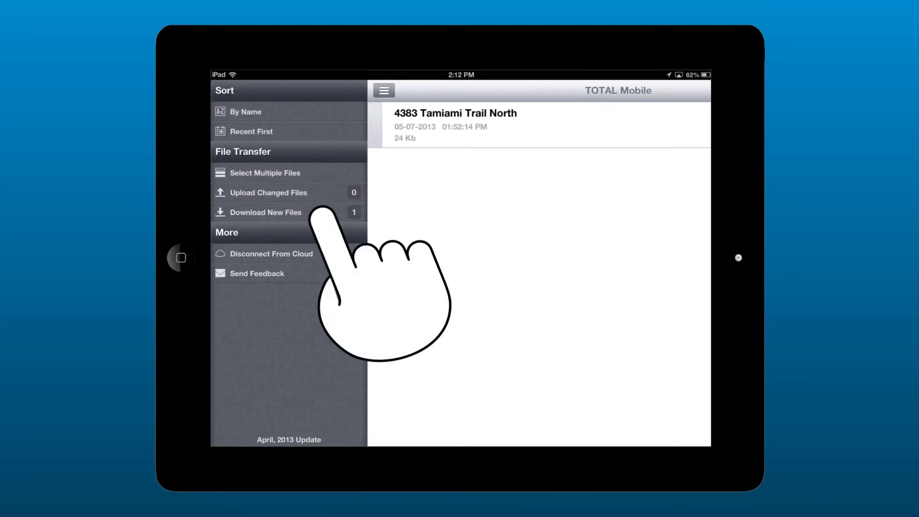
click(322, 212)
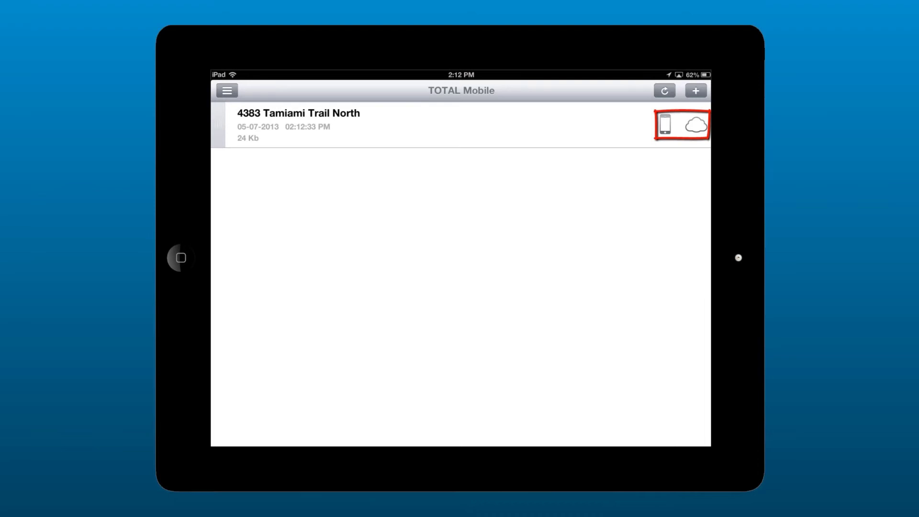
click(245, 127)
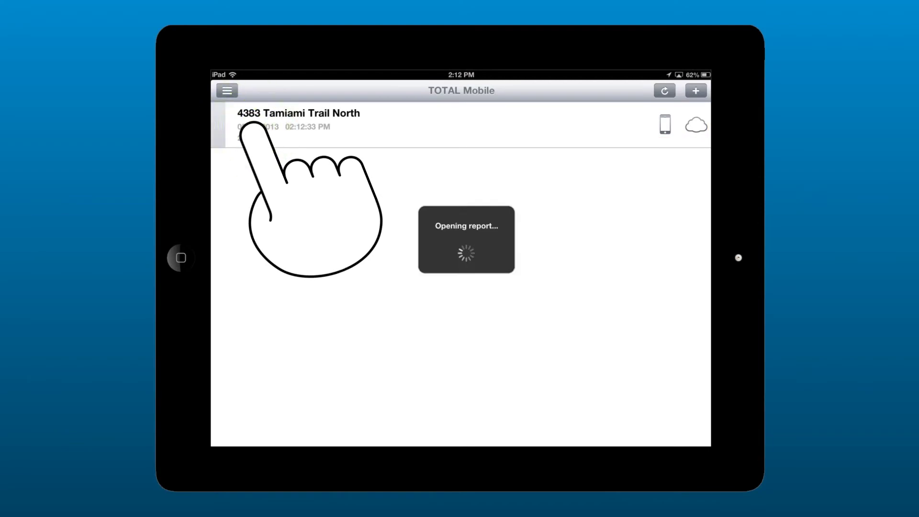
click(658, 379)
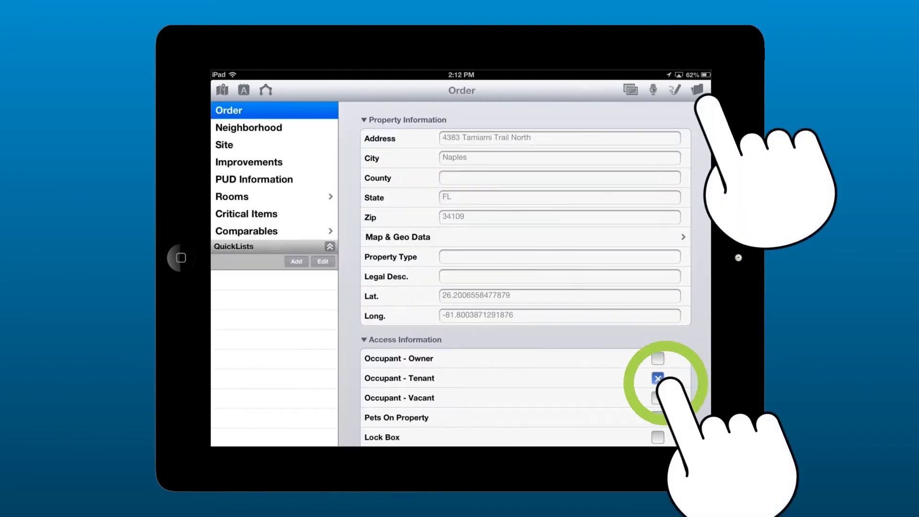
click(697, 90)
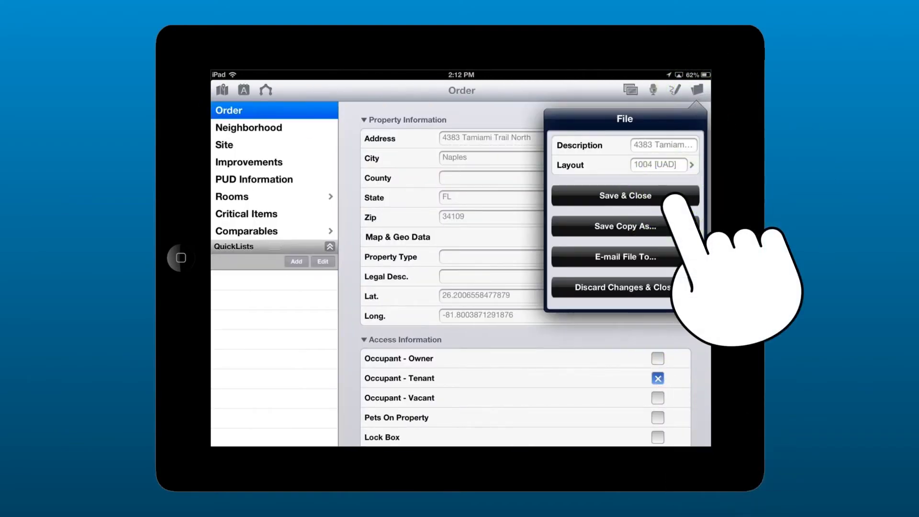
click(673, 198)
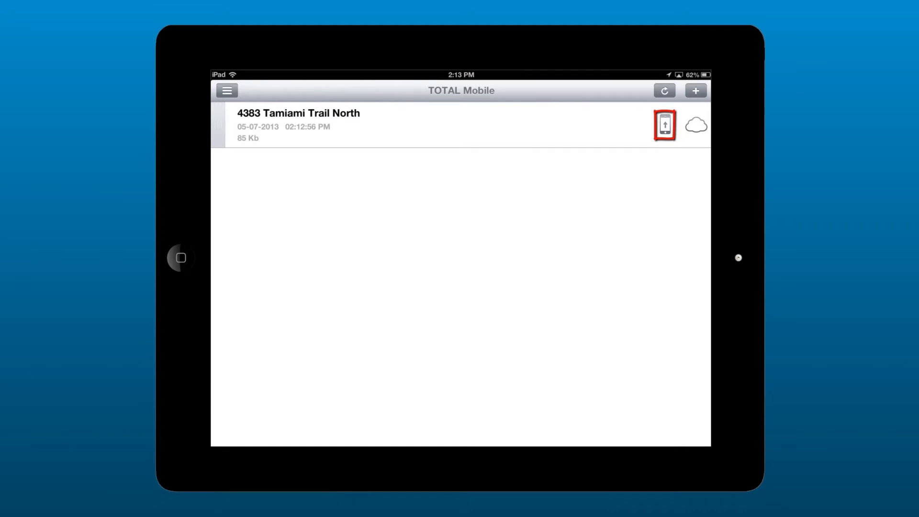
Step: Send the edited report from the iPad to the cloud with Upload Changed Files
click(228, 91)
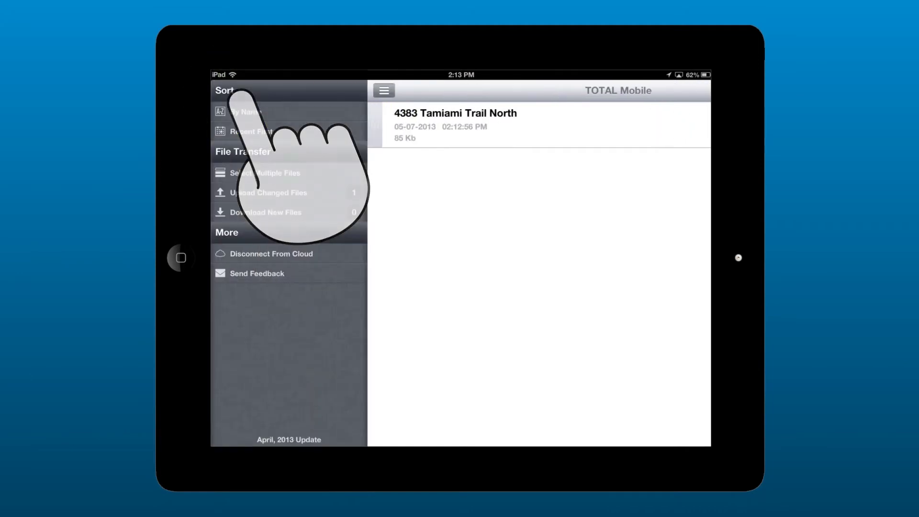
click(325, 191)
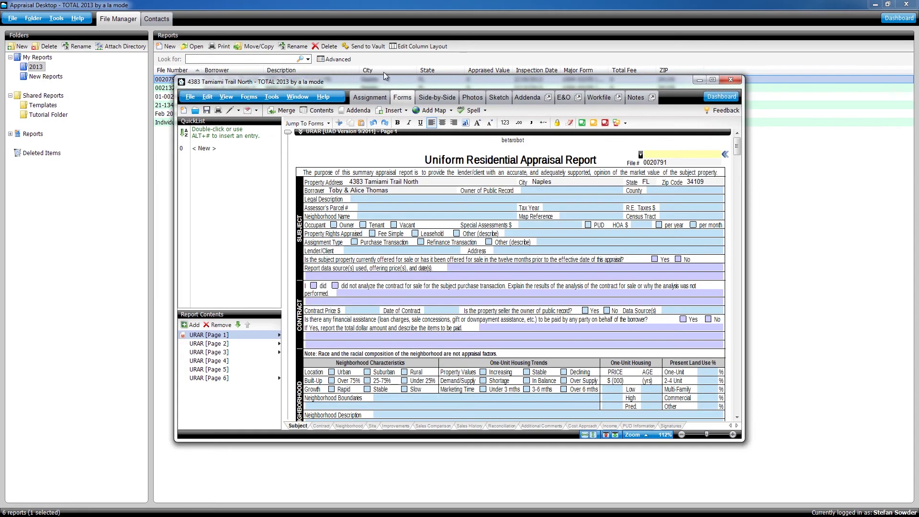
Step: List the Mobile Sync cloud files from the Dashboard and choose the report to download
click(900, 19)
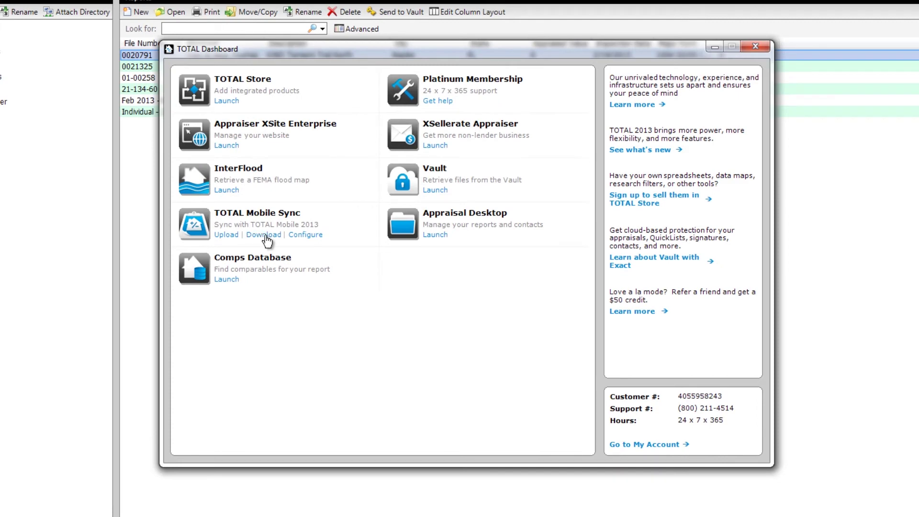
click(266, 235)
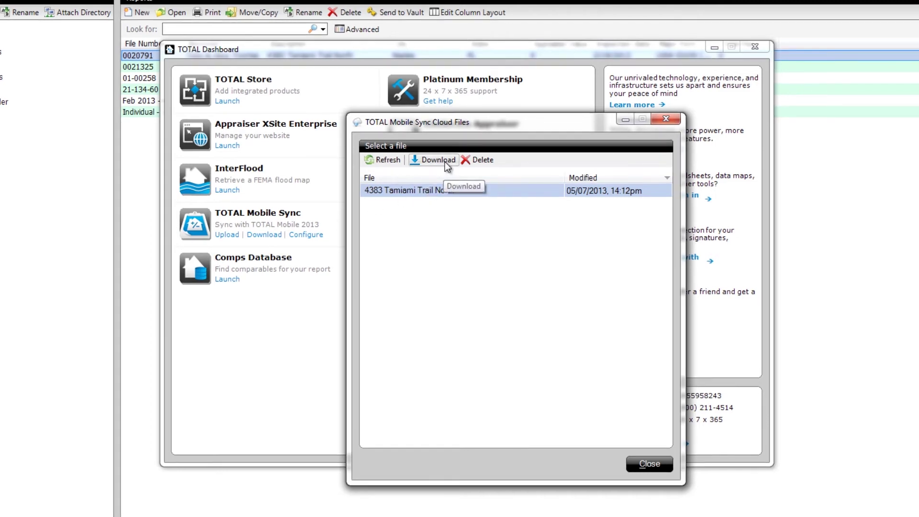
click(445, 163)
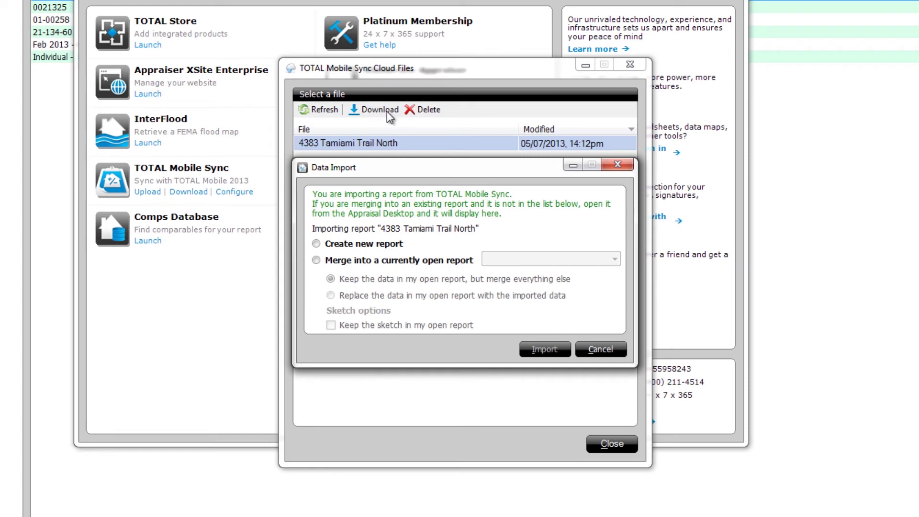
Step: Merge the downloaded data into the open report, replacing its existing data
click(378, 263)
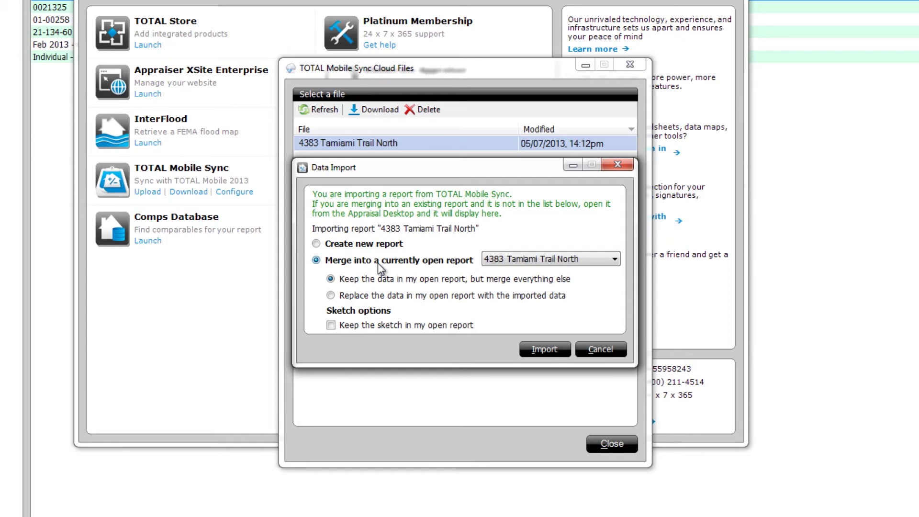
click(365, 297)
click(551, 358)
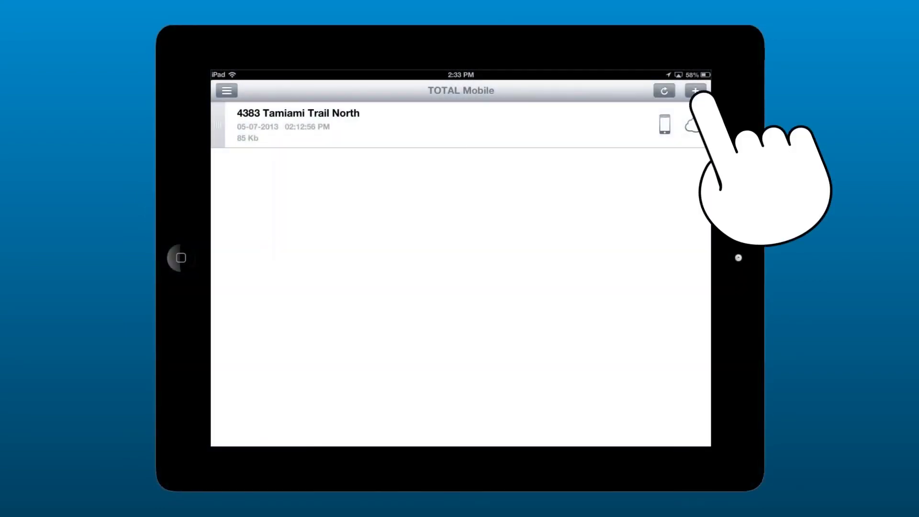
click(695, 91)
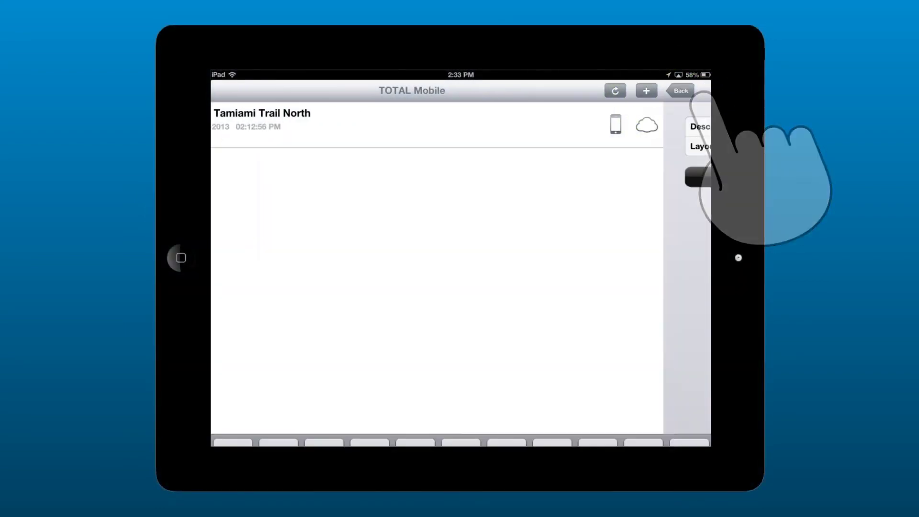
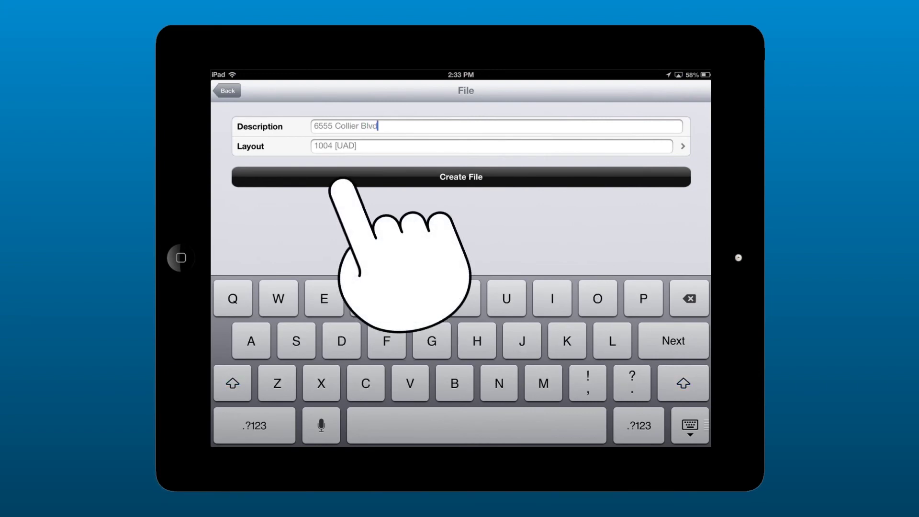
click(335, 177)
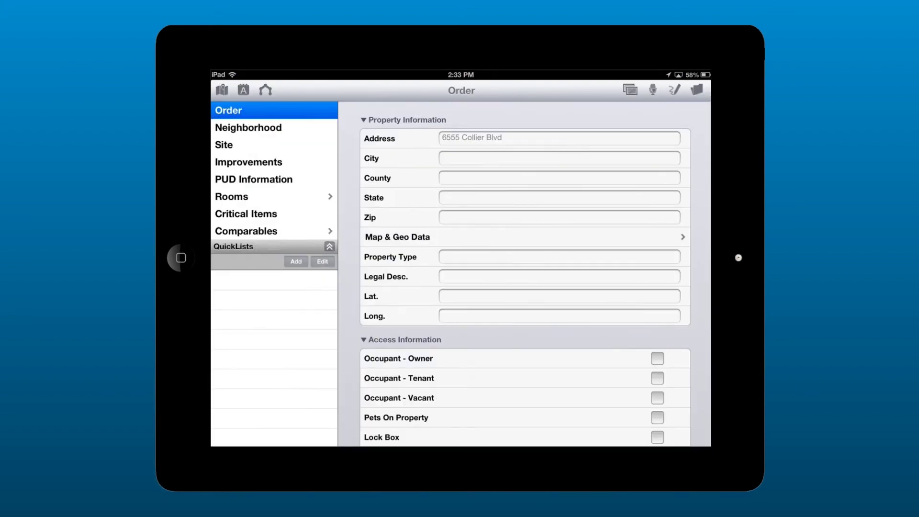
Step: Fill in city Naples, state FL and zip 34109, leaving County empty, then save and close the report
click(559, 158)
text(Naples)
click(559, 178)
text(Fl)
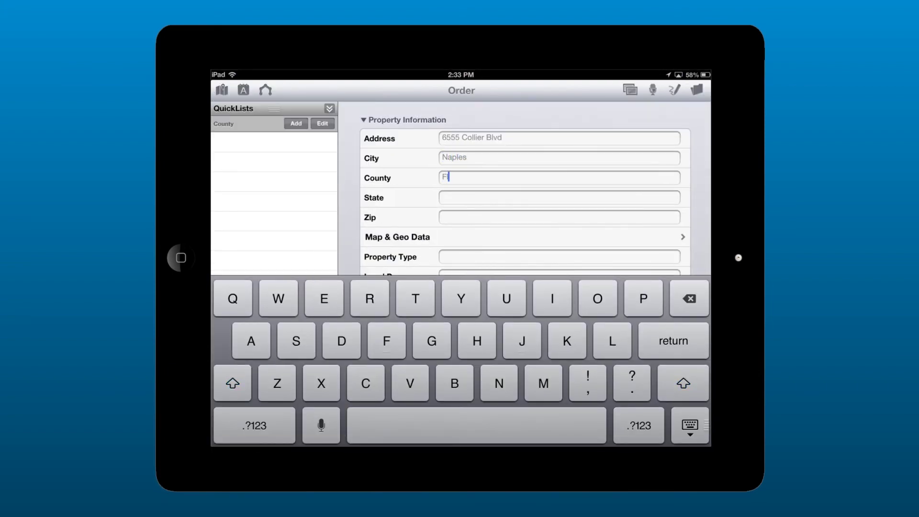
key(BackSpace)
key(BackSpace)
click(560, 197)
text(FL)
click(560, 217)
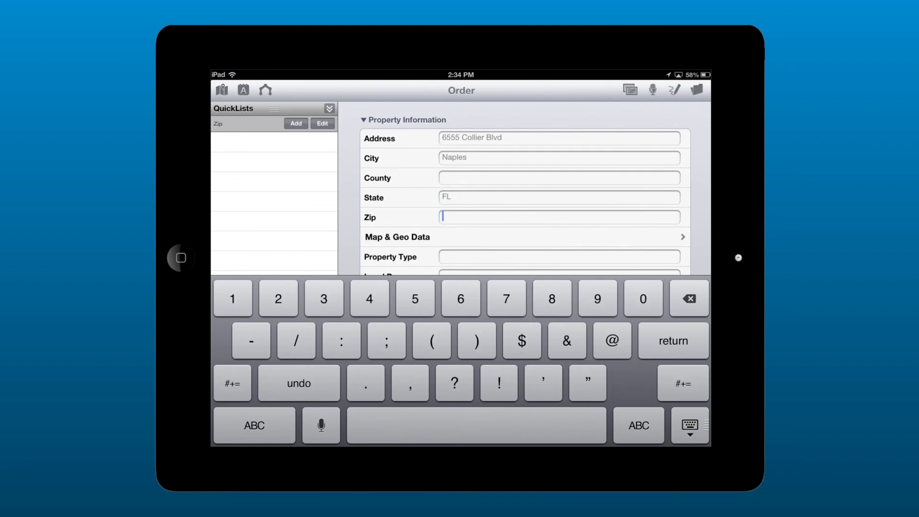
text(34109)
click(697, 89)
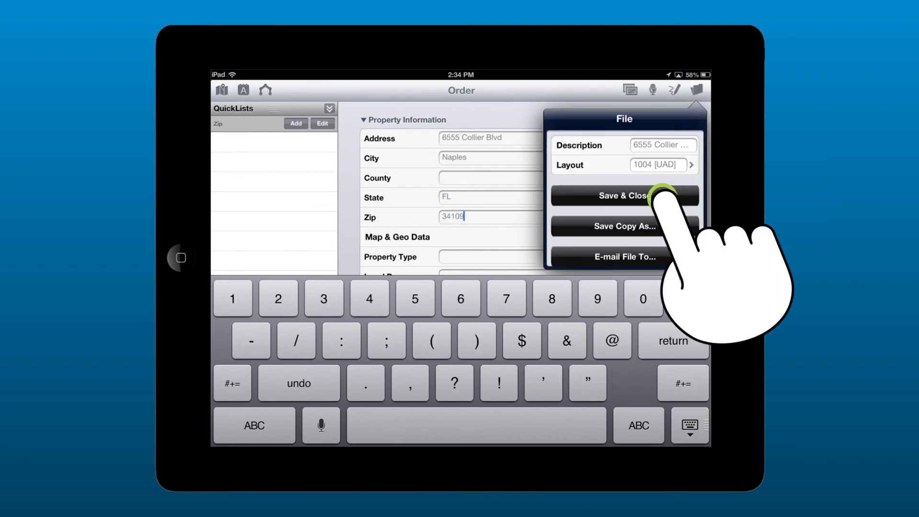
click(663, 196)
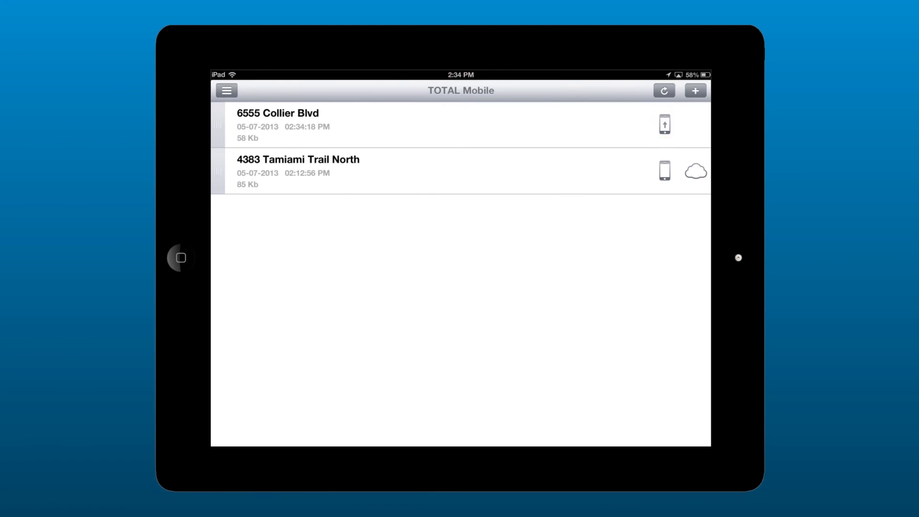
click(665, 124)
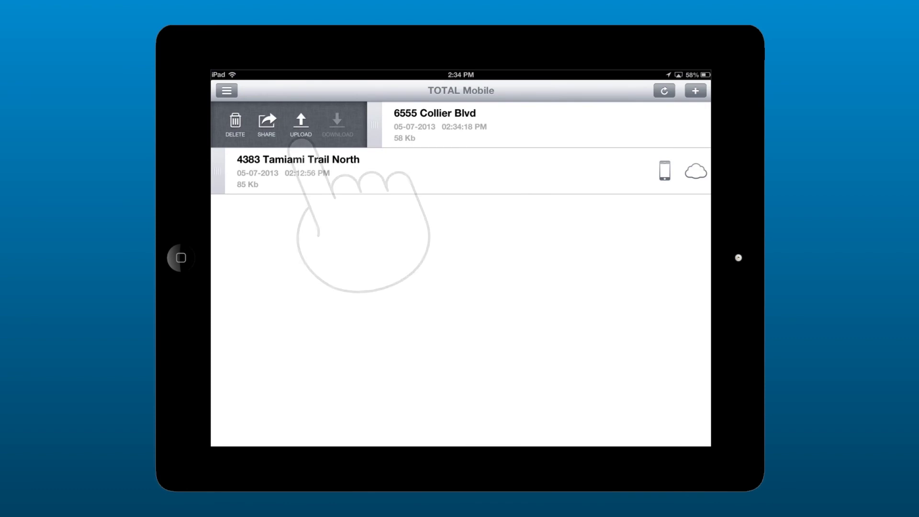
click(301, 123)
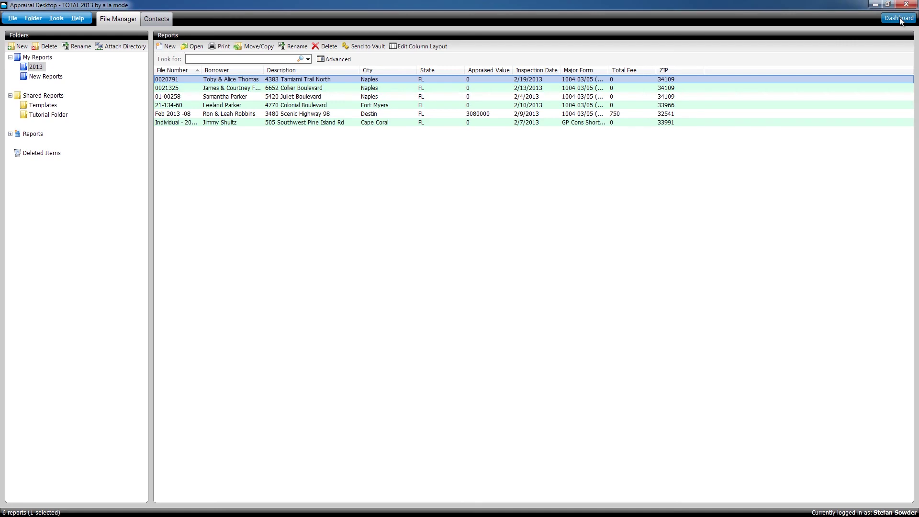
click(900, 19)
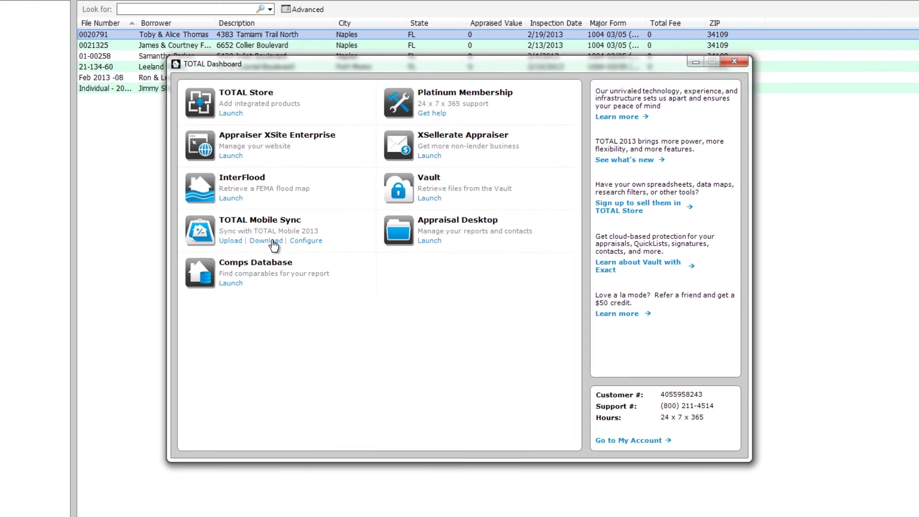
click(271, 242)
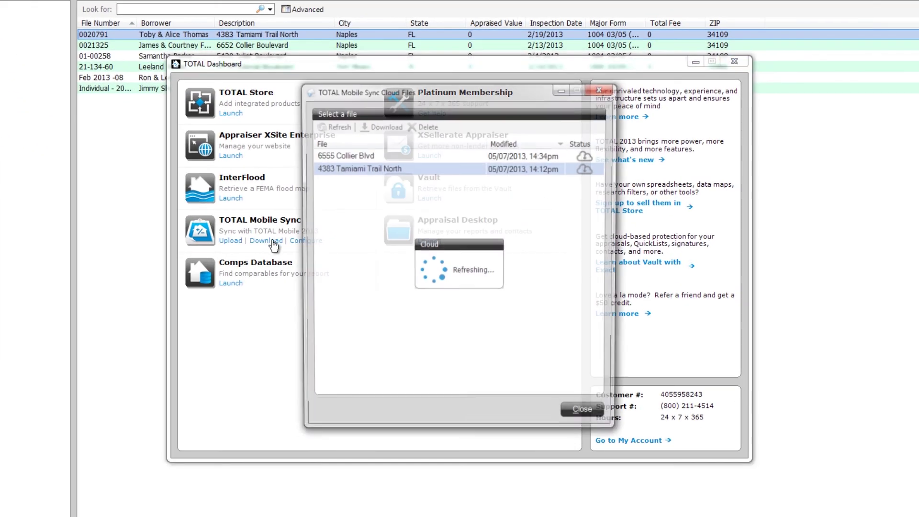
click(394, 156)
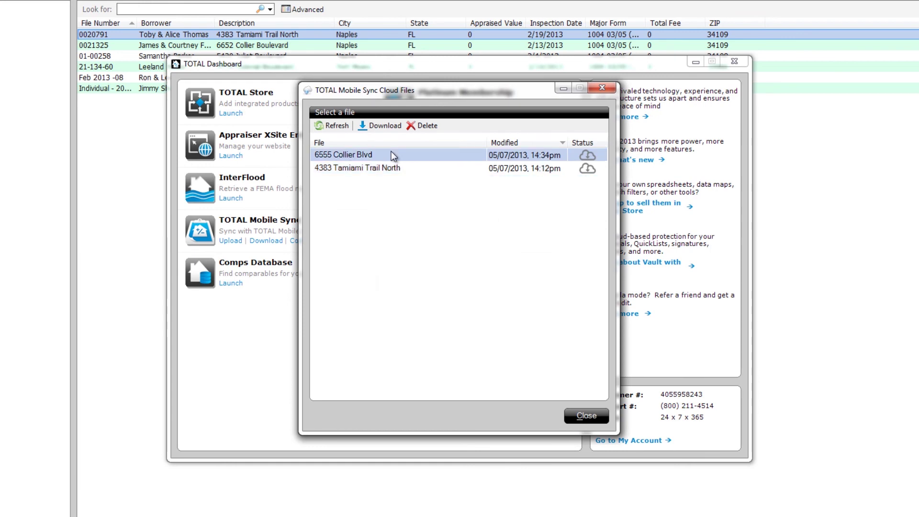
click(395, 128)
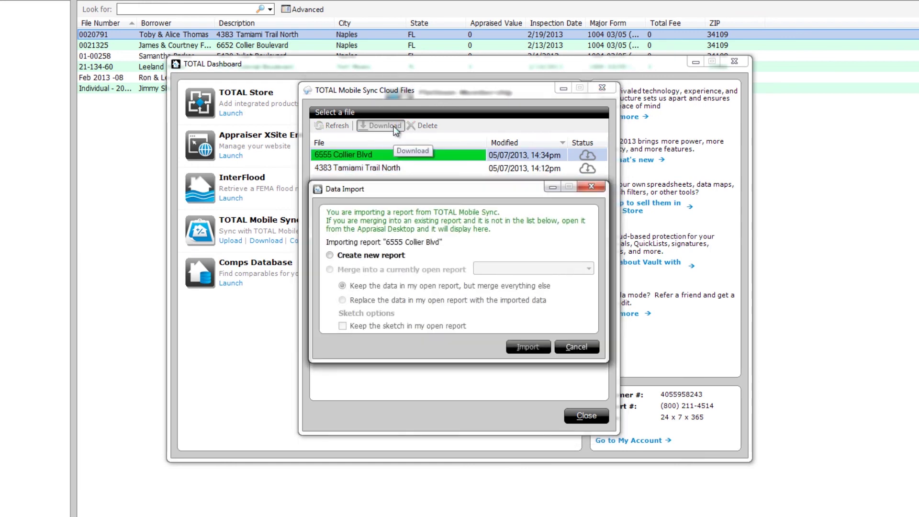
click(372, 255)
click(528, 352)
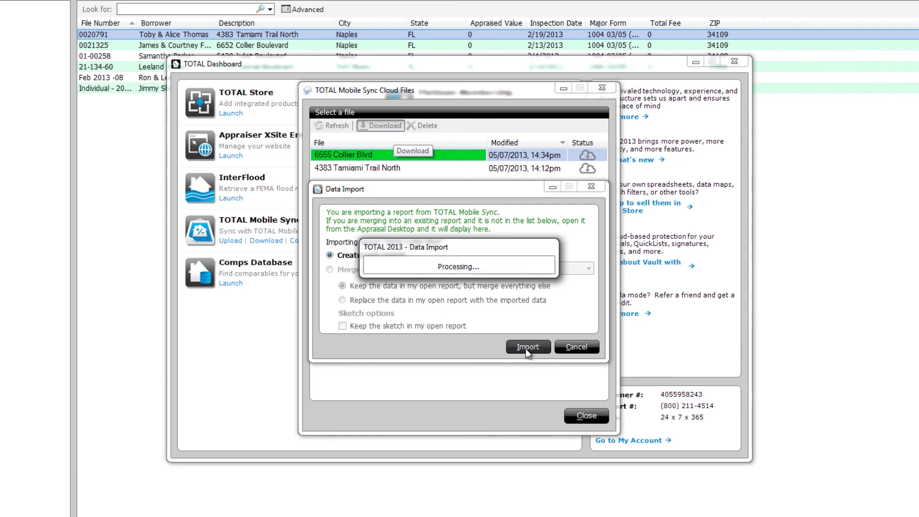
click(584, 415)
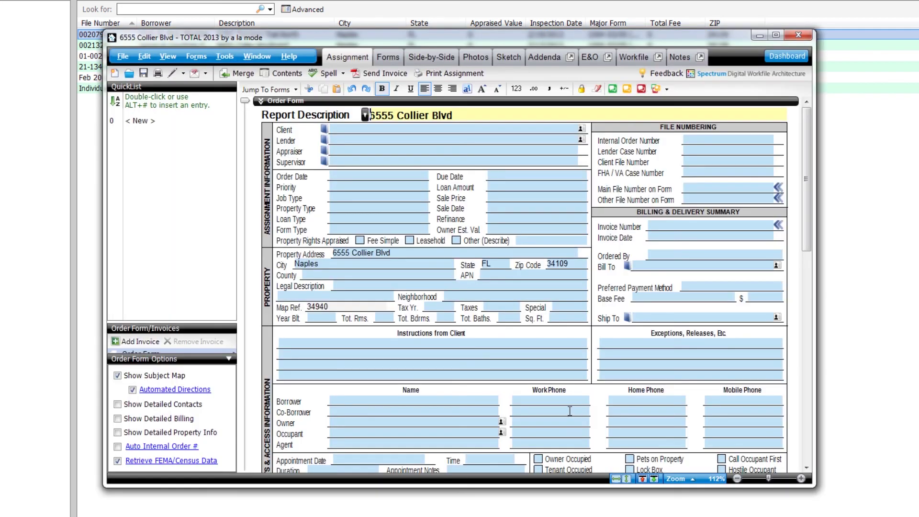
click(122, 56)
click(151, 123)
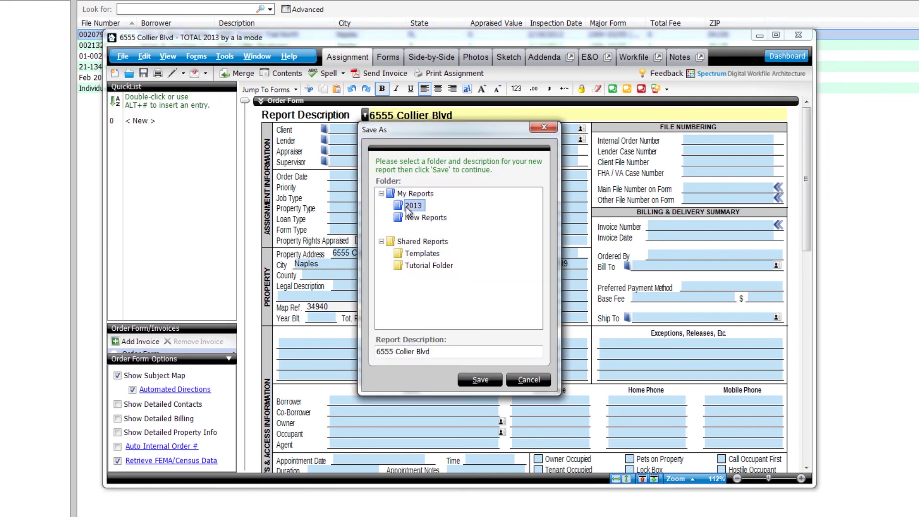
click(407, 207)
click(480, 380)
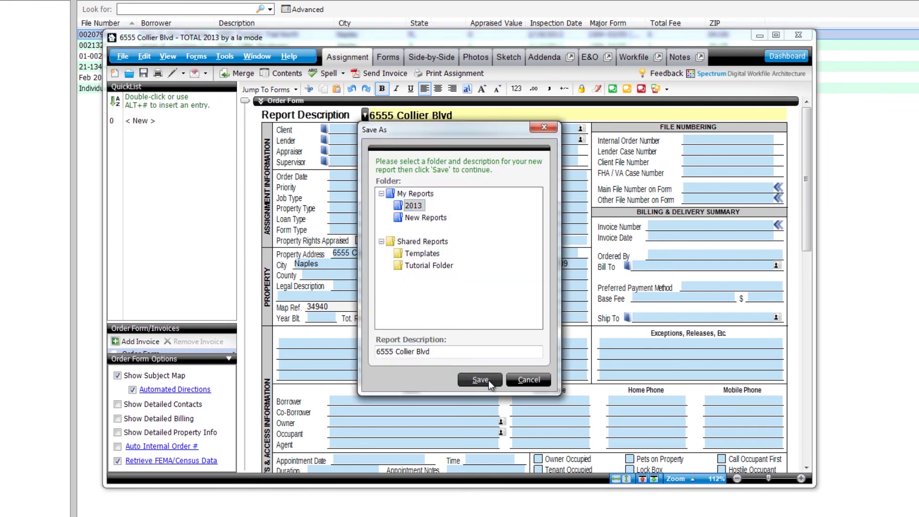